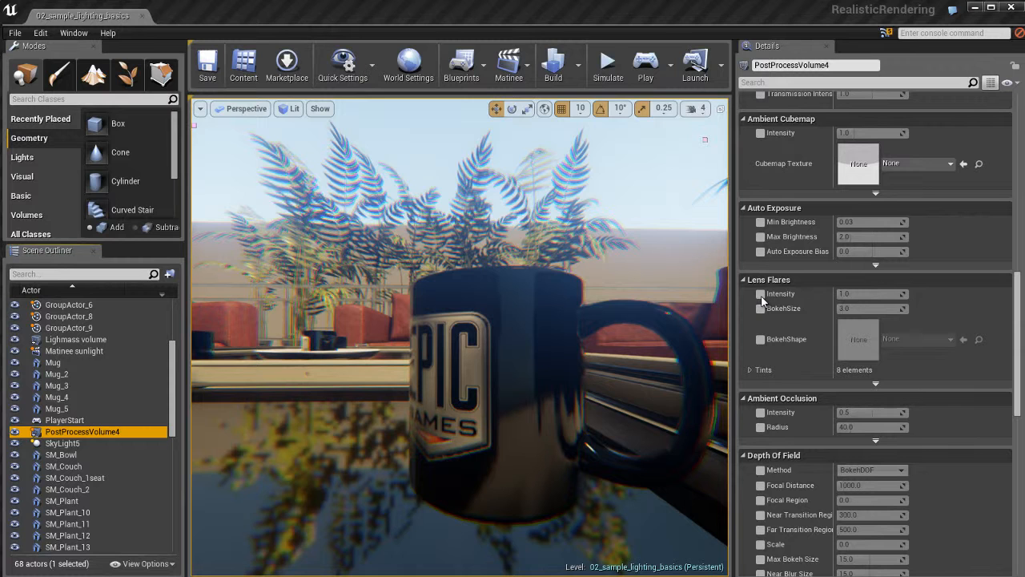
Enable the Lens Flares Intensity override on PostProcessVolume4 and view the flare over the mug.
{"action": "left_click", "coordinate": [761, 295]}
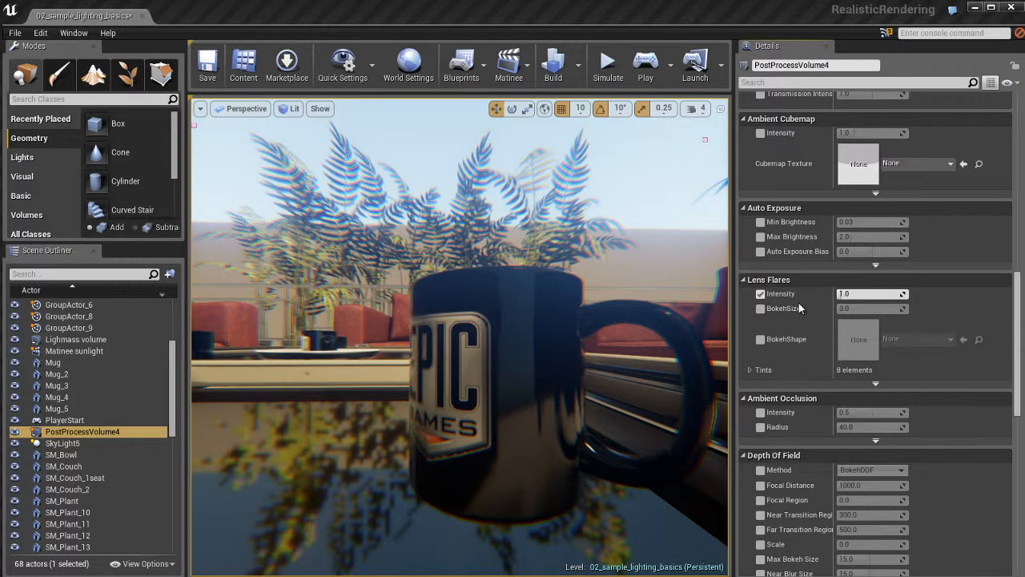
{"action": "left_click_drag", "start_coordinate": [524, 348], "coordinate": [567, 313]}
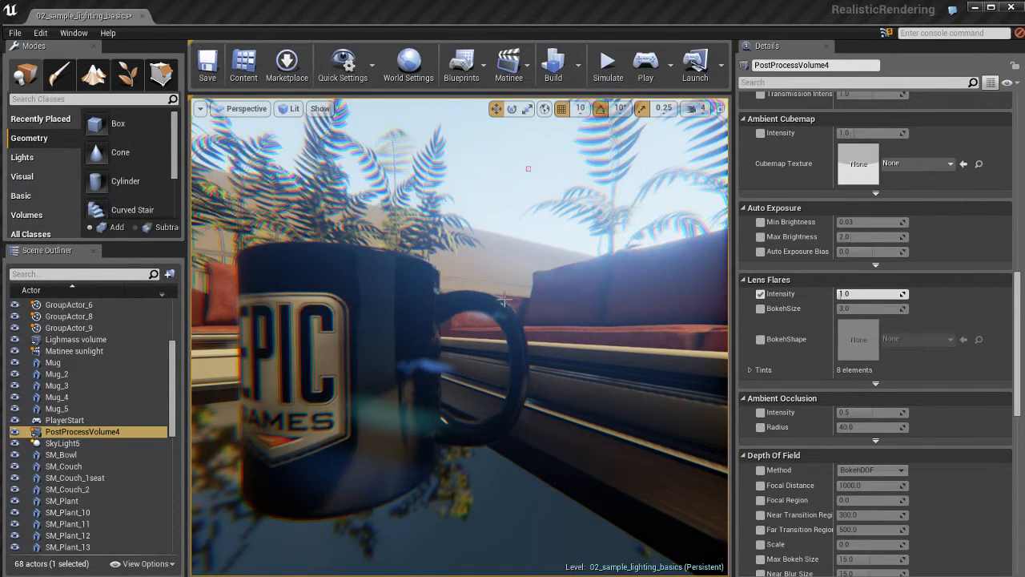
{"action": "mouse_move", "coordinate": [444, 371]}
{"action": "left_mouse_down"}
{"action": "mouse_move", "coordinate": [441, 396]}
{"action": "mouse_move", "coordinate": [447, 354]}
{"action": "left_mouse_up"}
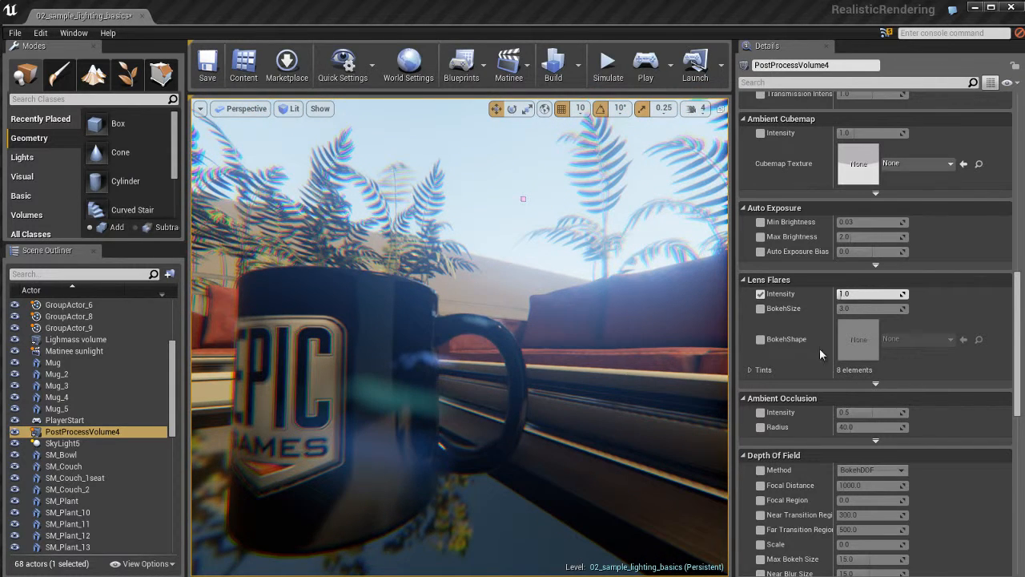
Try Lens Flares Intensity values of 0.1 and 0.4, and return it to 1.
{"action": "left_click", "coordinate": [859, 293]}
{"action": "type", "text": "0.1"}
{"action": "key", "text": "Return"}
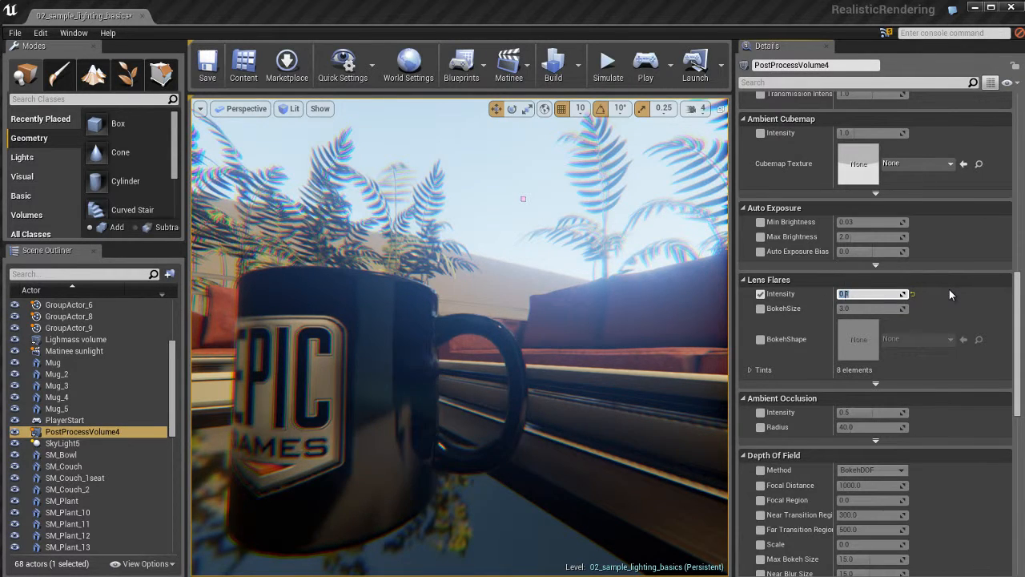
{"action": "type", "text": "0.25"}
{"action": "key", "text": "Return"}
{"action": "key", "text": "BackSpace"}
{"action": "type", "text": "4"}
{"action": "key", "text": "BackSpace"}
{"action": "type", "text": "1"}
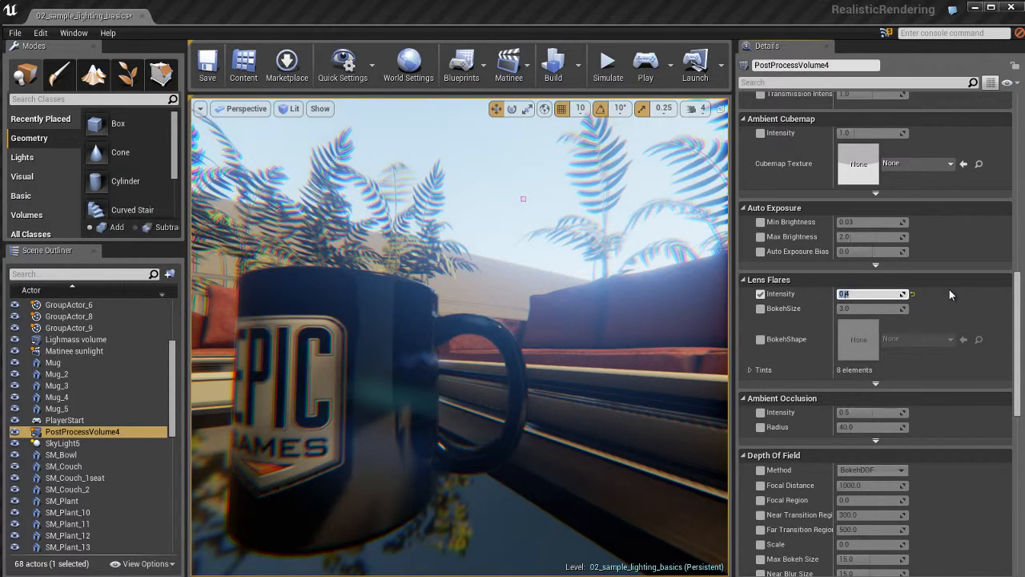
{"action": "key", "text": "Return"}
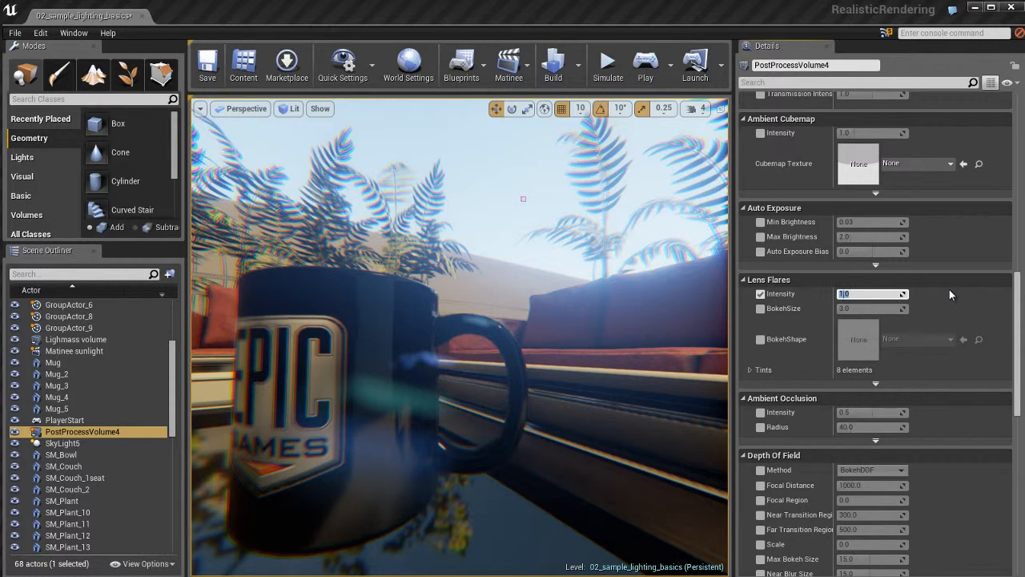
Try stronger Lens Flares Intensity values of 10 and 50, and restore it to 1.
{"action": "type", "text": "10"}
{"action": "key", "text": "Return"}
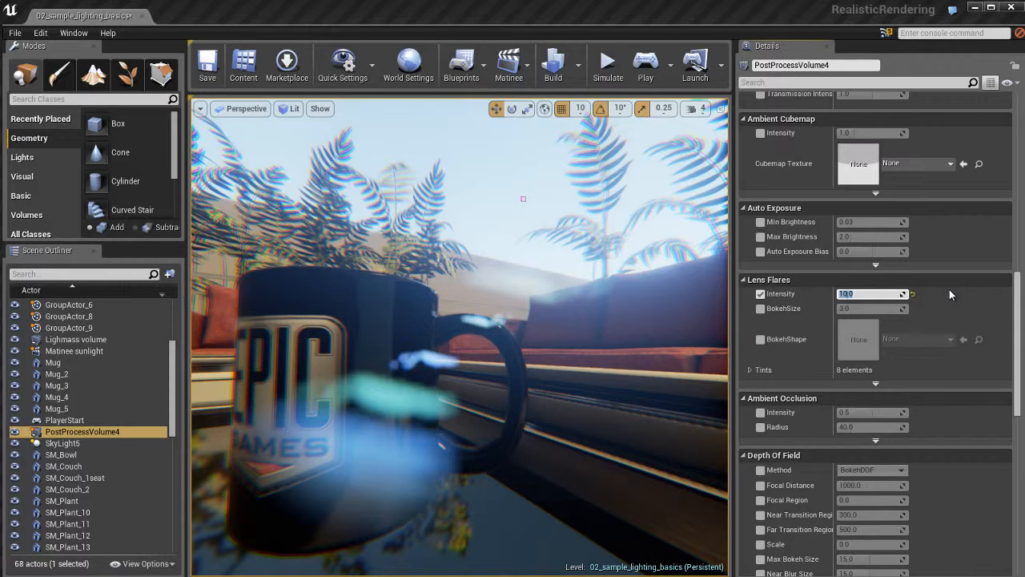
{"action": "type", "text": "50"}
{"action": "key", "text": "Return"}
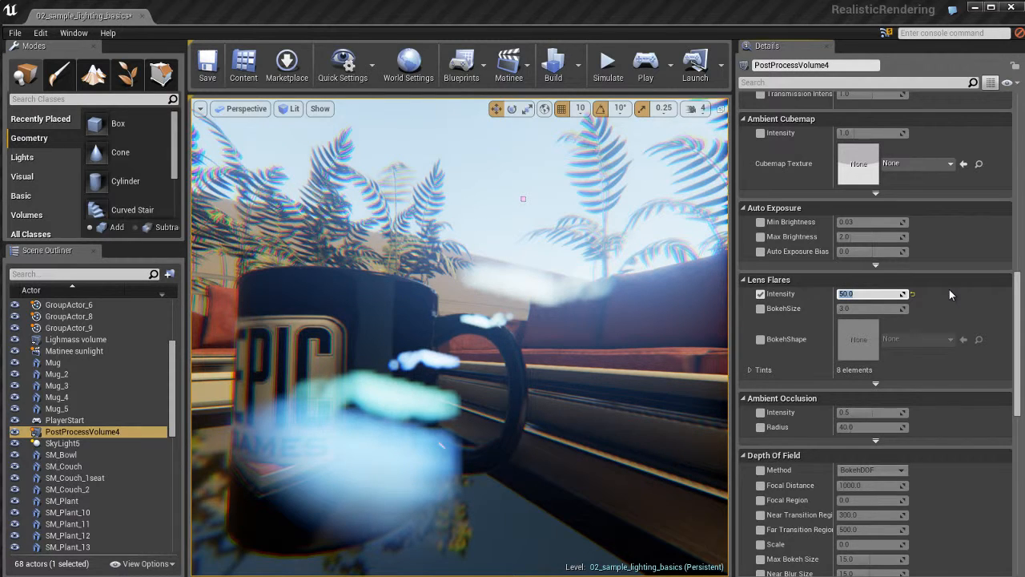
{"action": "right_click_drag", "start_coordinate": [610, 358], "coordinate": [648, 357]}
{"action": "left_click", "coordinate": [874, 293]}
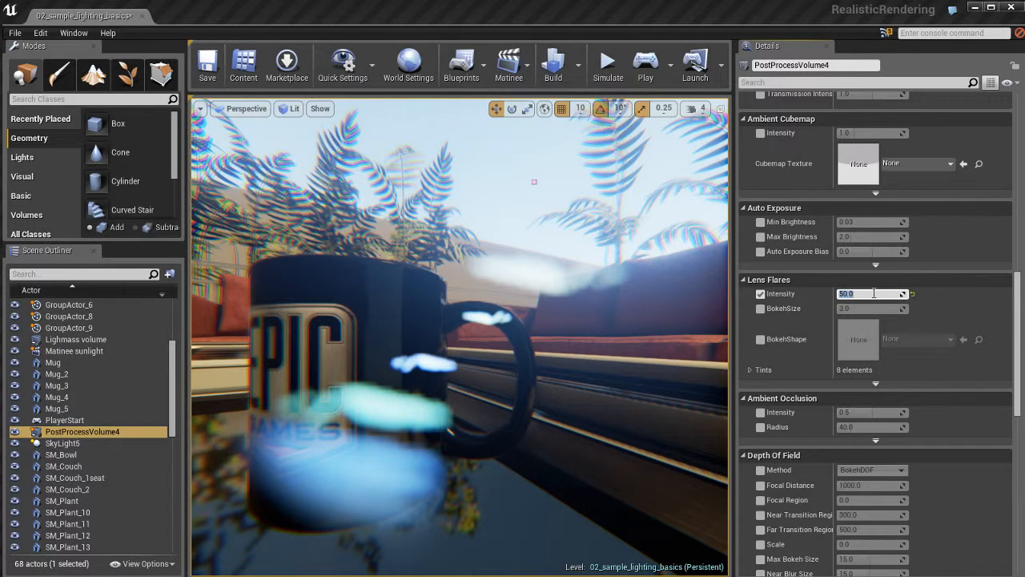
{"action": "type", "text": "1"}
{"action": "key", "text": "Return"}
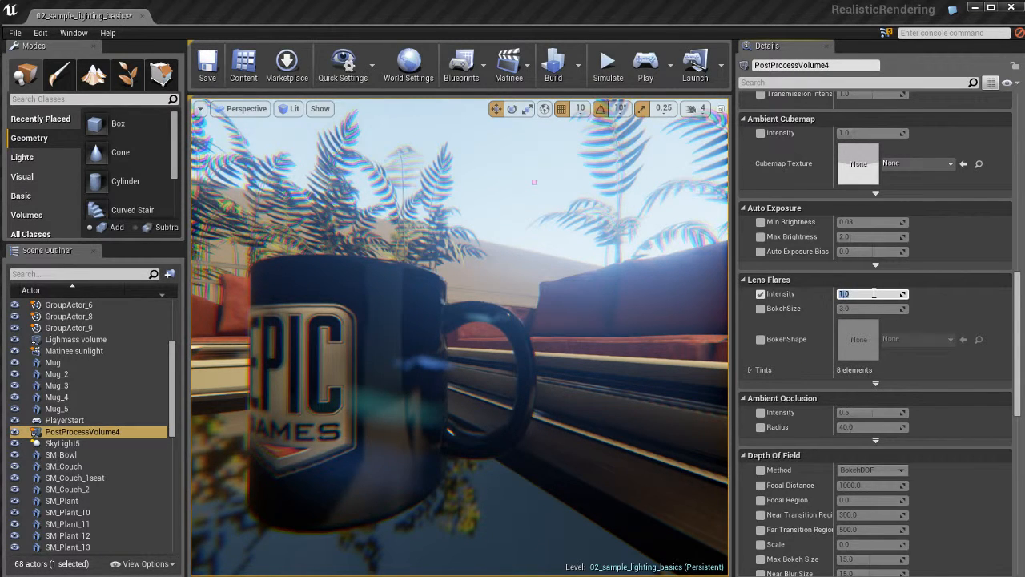
Set the Lens Flares Intensity to 0.5 and check the mug from another angle.
{"action": "type", "text": "0.5"}
{"action": "key", "text": "Return"}
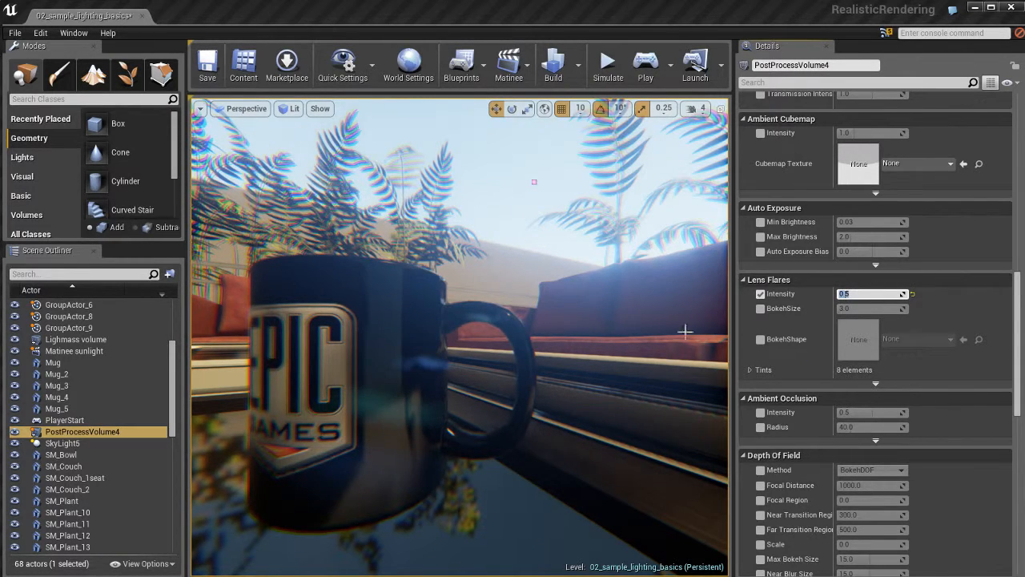
{"action": "right_click_drag", "start_coordinate": [569, 364], "coordinate": [524, 347]}
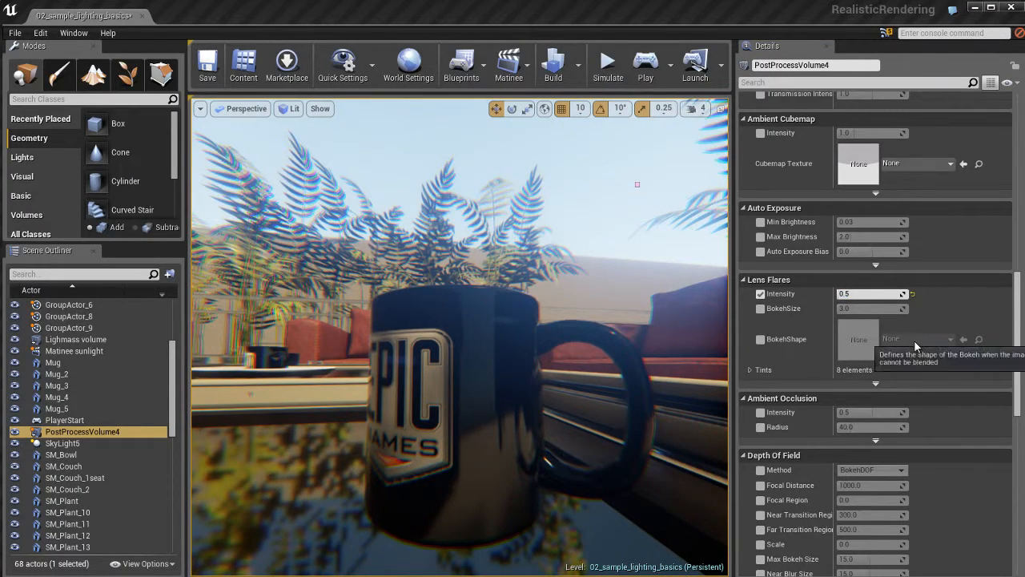
Get a close view of the red couch cushion crease and enable the Ambient Occlusion Intensity and Radius overrides.
{"action": "scroll", "coordinate": [914, 340], "scroll_direction": "down", "scroll_amount": 3}
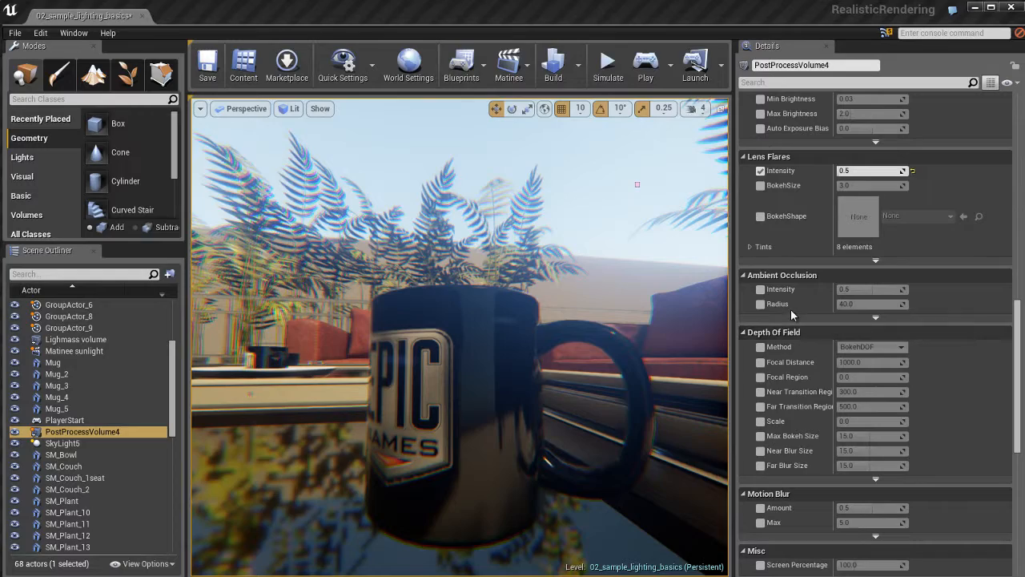
{"action": "right_click_drag", "start_coordinate": [623, 339], "coordinate": [616, 374]}
{"action": "key", "text": "Up"}
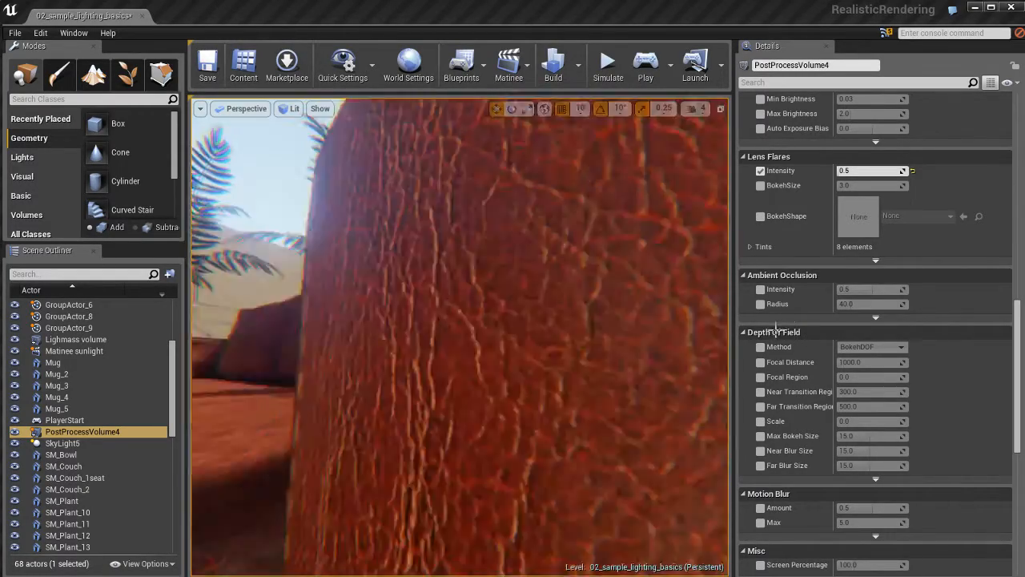
{"action": "key", "text": "Up"}
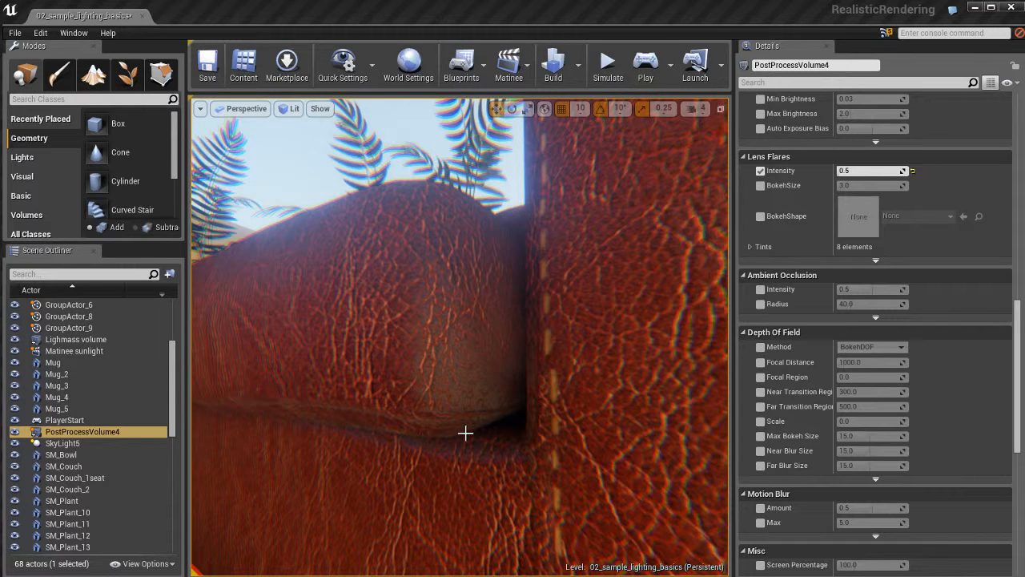
{"action": "left_click", "coordinate": [761, 290]}
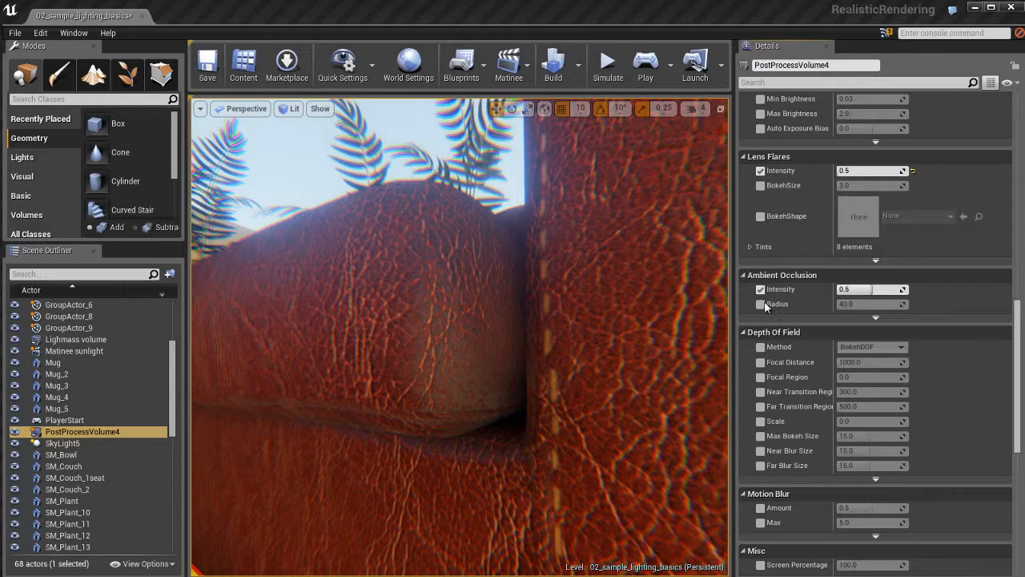
{"action": "left_click", "coordinate": [761, 305]}
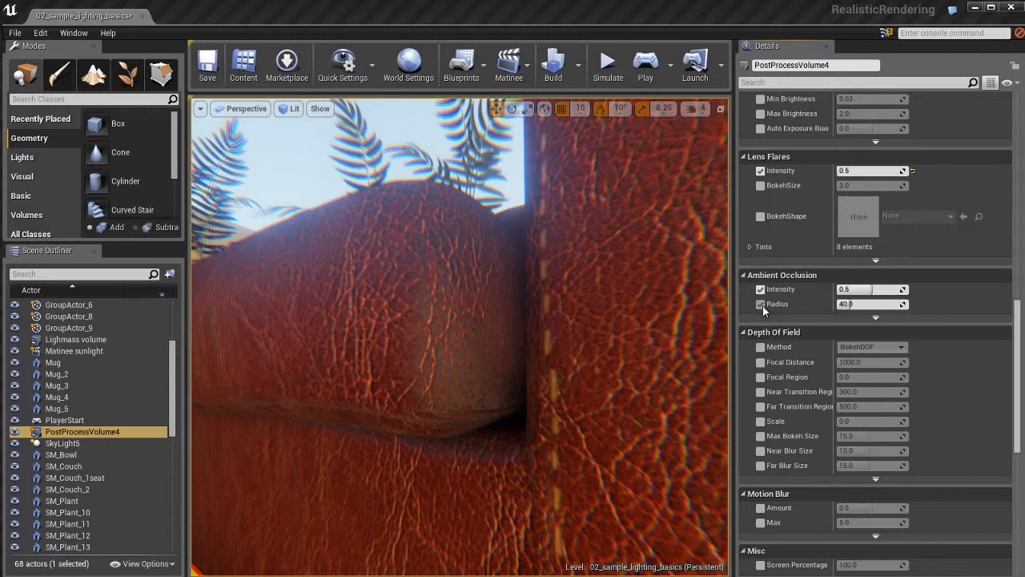
Compare the cushion crease with Ambient Occlusion Intensity at 0, and raise the intensity to 1.0.
{"action": "left_click", "coordinate": [871, 289]}
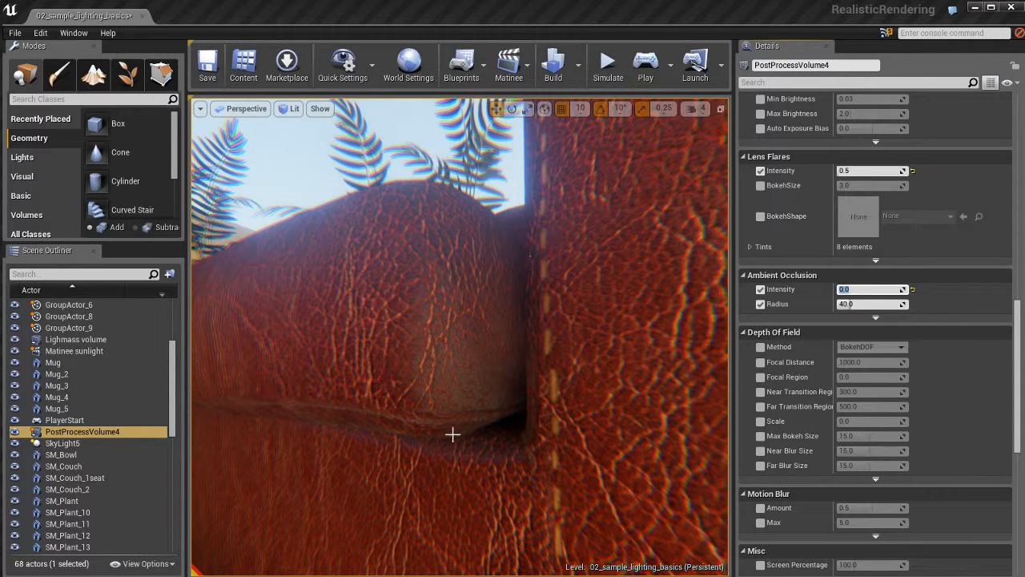
{"action": "mouse_move", "coordinate": [508, 421]}
{"action": "left_mouse_down"}
{"action": "mouse_move", "coordinate": [508, 489]}
{"action": "mouse_move", "coordinate": [508, 427]}
{"action": "left_mouse_up"}
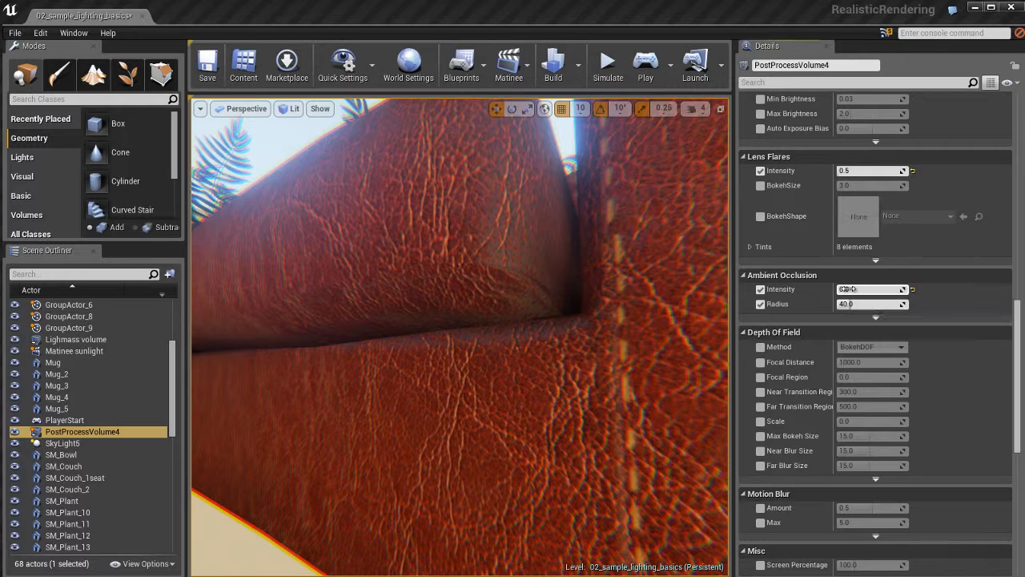
{"action": "left_click_drag", "start_coordinate": [851, 289], "coordinate": [889, 290]}
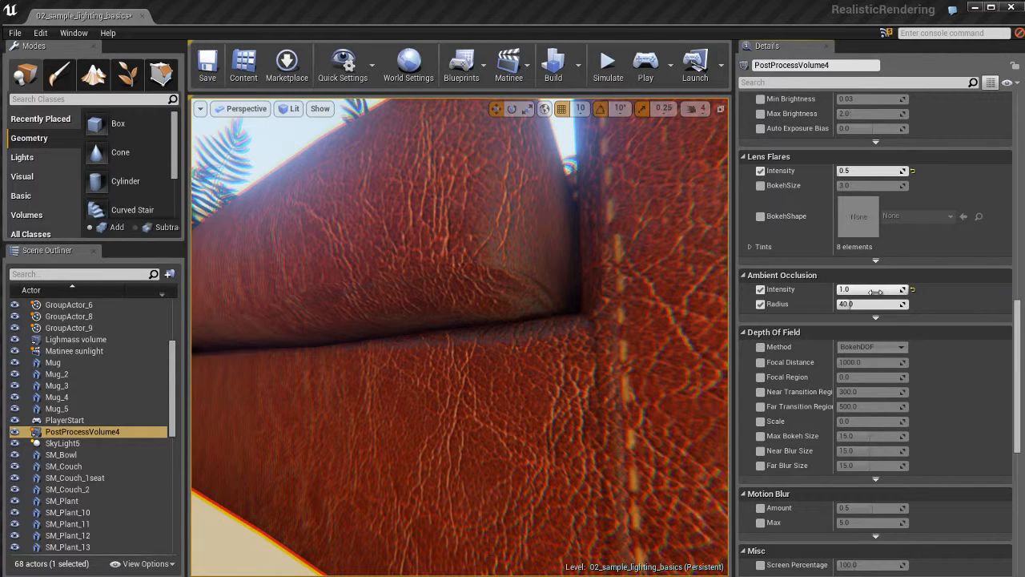
{"action": "left_click_drag", "start_coordinate": [889, 289], "coordinate": [915, 275]}
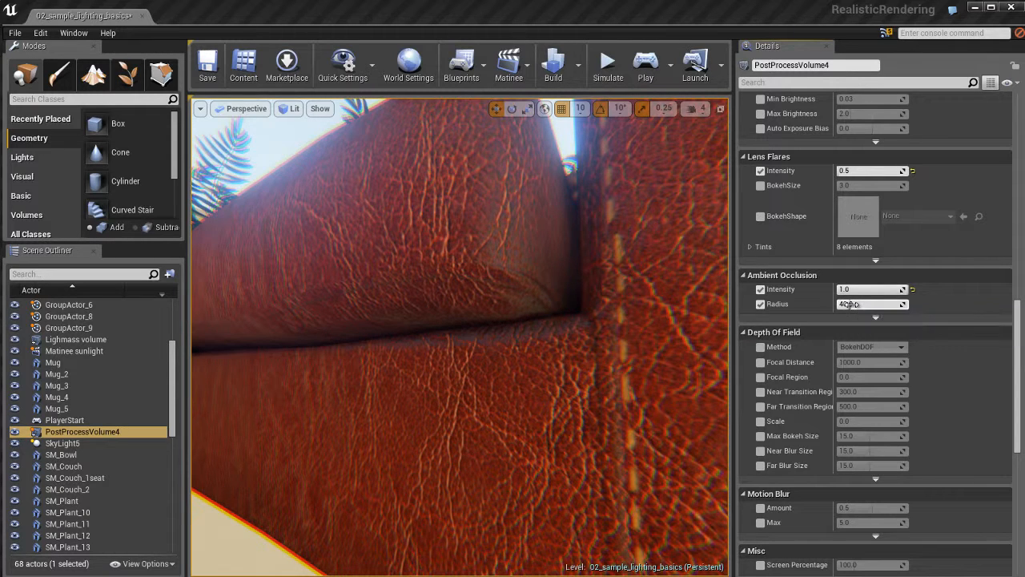
Try an Ambient Occlusion Radius of 200, and reset the radius to its default.
{"action": "left_click_drag", "start_coordinate": [850, 304], "coordinate": [914, 304]}
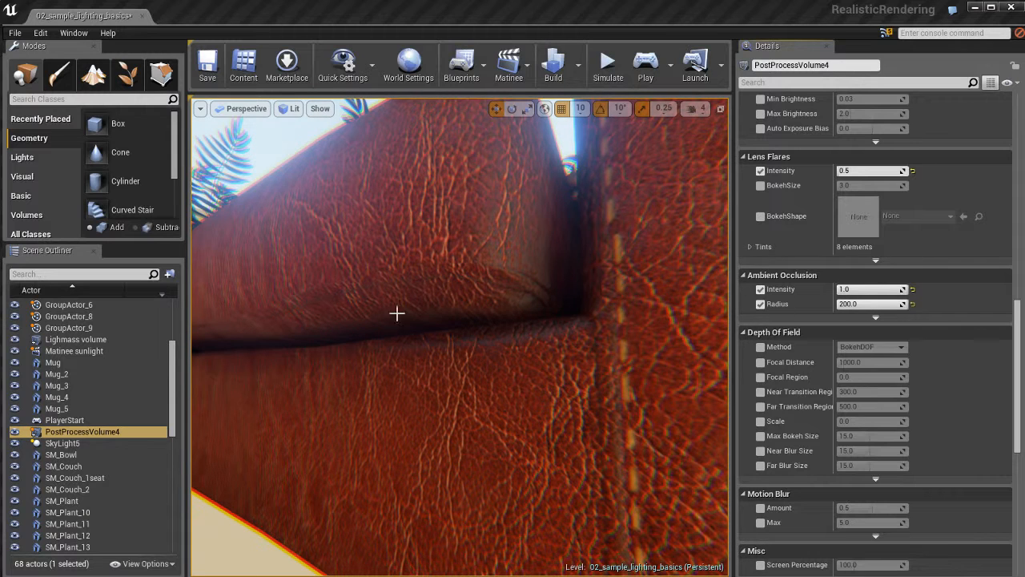
{"action": "mouse_move", "coordinate": [883, 303]}
{"action": "left_mouse_down"}
{"action": "mouse_move", "coordinate": [805, 303]}
{"action": "mouse_move", "coordinate": [924, 306]}
{"action": "left_mouse_up"}
{"action": "left_click", "coordinate": [913, 303]}
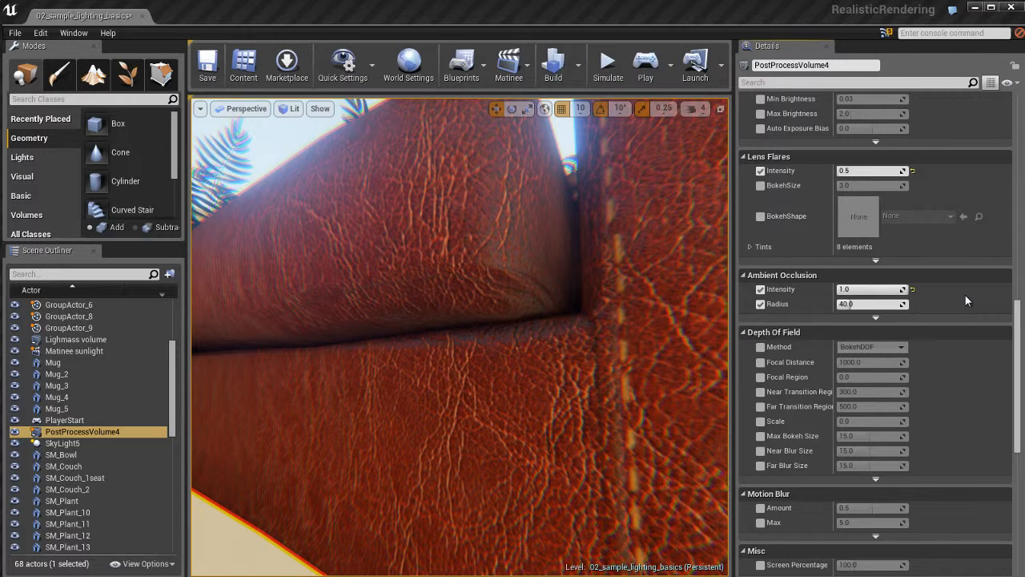
Enable the Motion Blur Amount and Max overrides and test the blur by moving the camera around the couch.
{"action": "scroll", "coordinate": [940, 299], "scroll_direction": "down", "scroll_amount": 3}
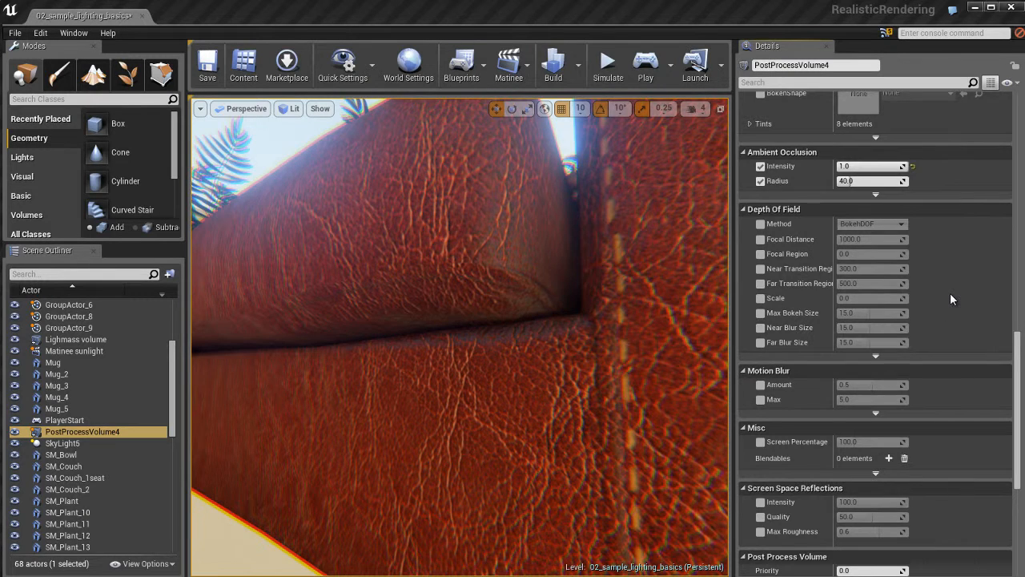
{"action": "scroll", "coordinate": [950, 292], "scroll_direction": "down", "scroll_amount": 3}
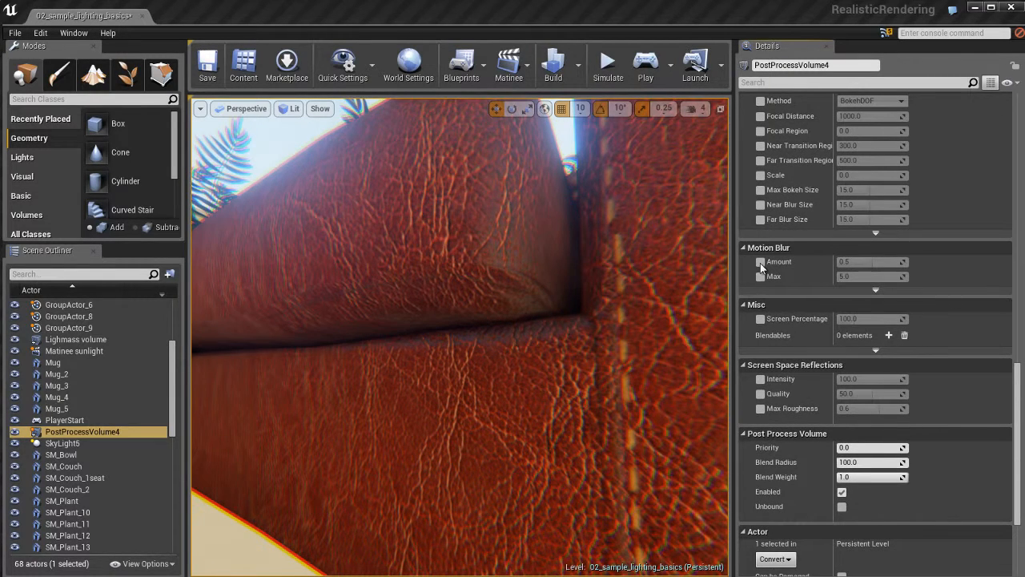
{"action": "left_click", "coordinate": [760, 261]}
{"action": "left_click", "coordinate": [760, 277]}
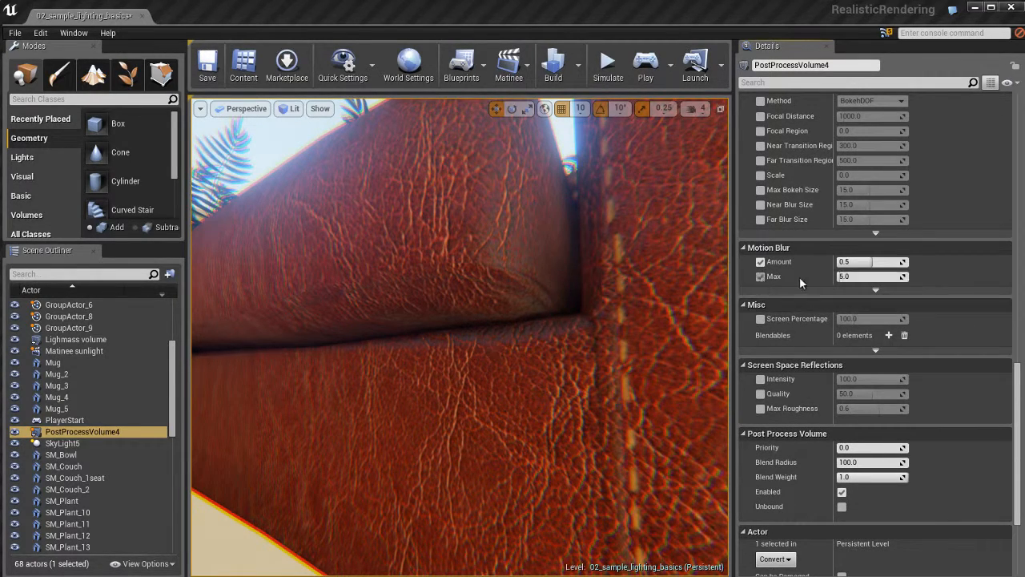
{"action": "left_click_drag", "start_coordinate": [524, 338], "coordinate": [479, 329]}
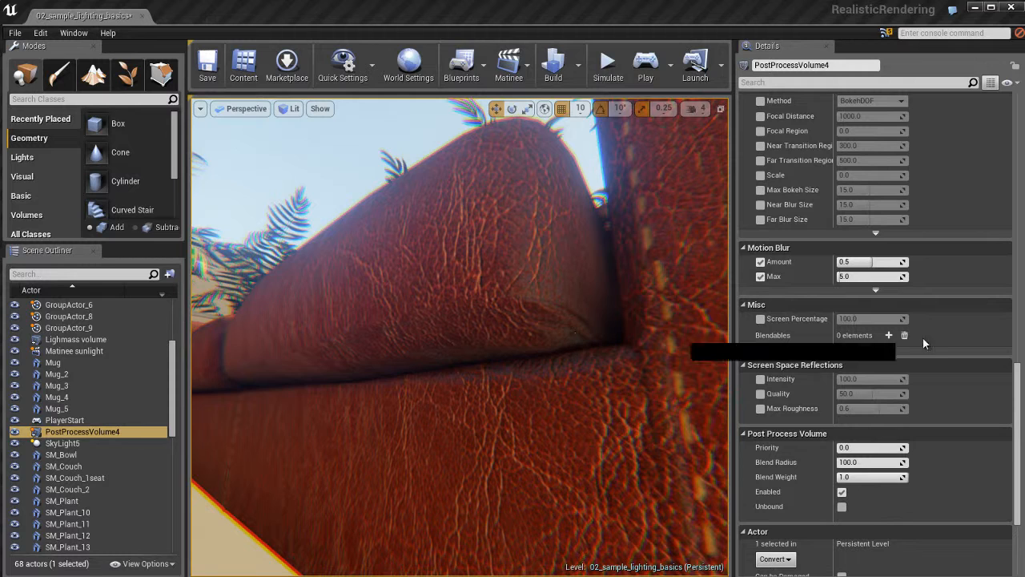
Return the view to the mug and enable the Screen Space Reflections Intensity, Quality and Max Roughness overrides.
{"action": "scroll", "coordinate": [952, 332], "scroll_direction": "down", "scroll_amount": 2}
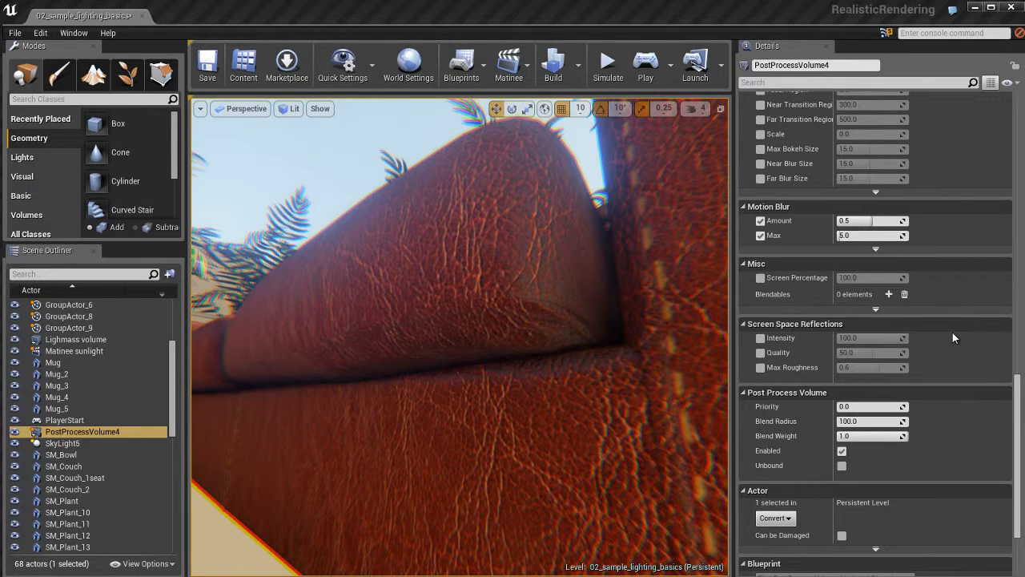
{"action": "scroll", "coordinate": [952, 331], "scroll_direction": "down", "scroll_amount": 1}
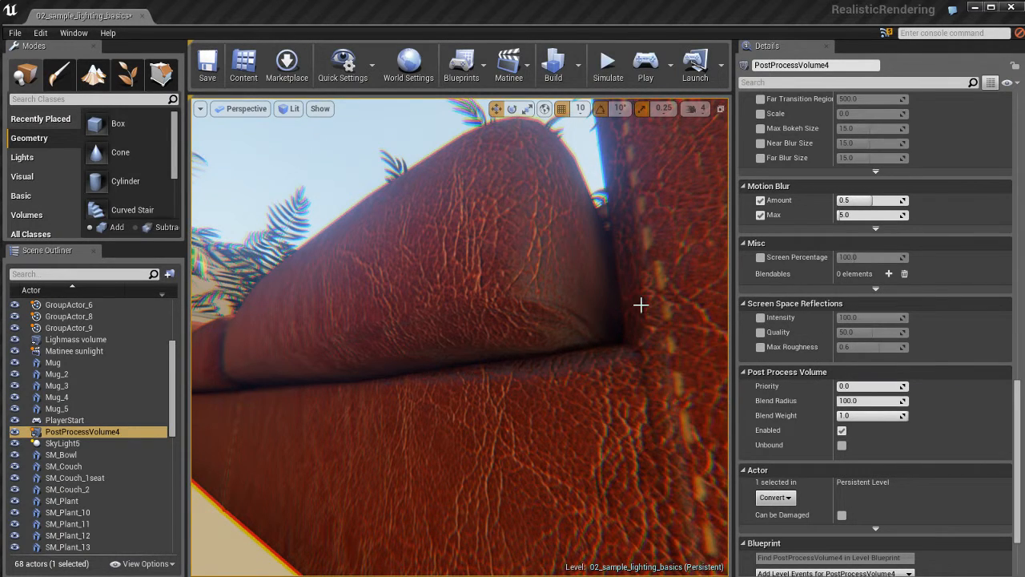
{"action": "right_click_drag", "start_coordinate": [622, 315], "coordinate": [593, 321]}
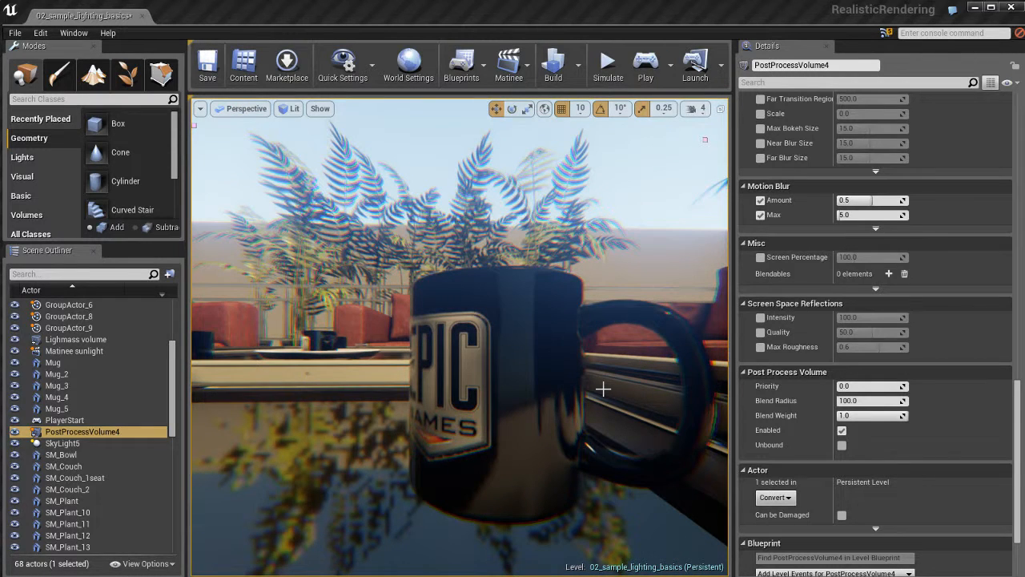
{"action": "left_click", "coordinate": [761, 318]}
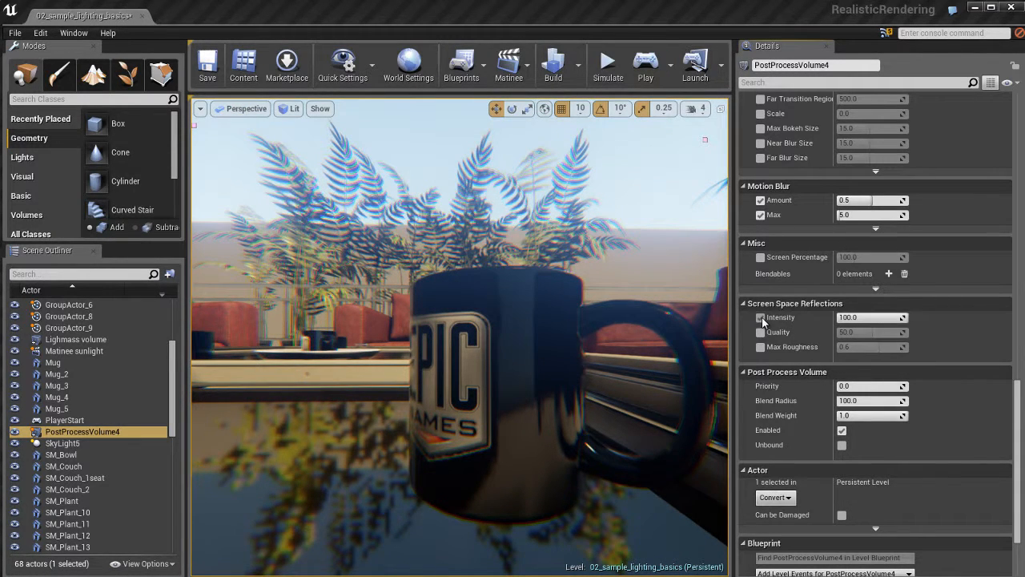
{"action": "left_click", "coordinate": [760, 332]}
{"action": "left_click", "coordinate": [760, 346]}
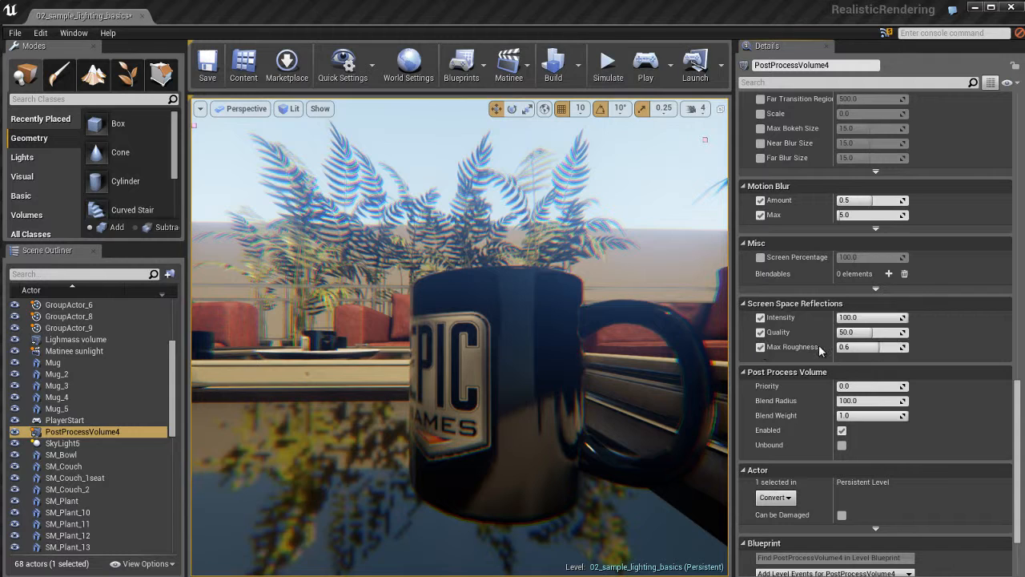
Try a Screen Space Reflections Intensity of 10, and set it to 50.
{"action": "left_click", "coordinate": [872, 318]}
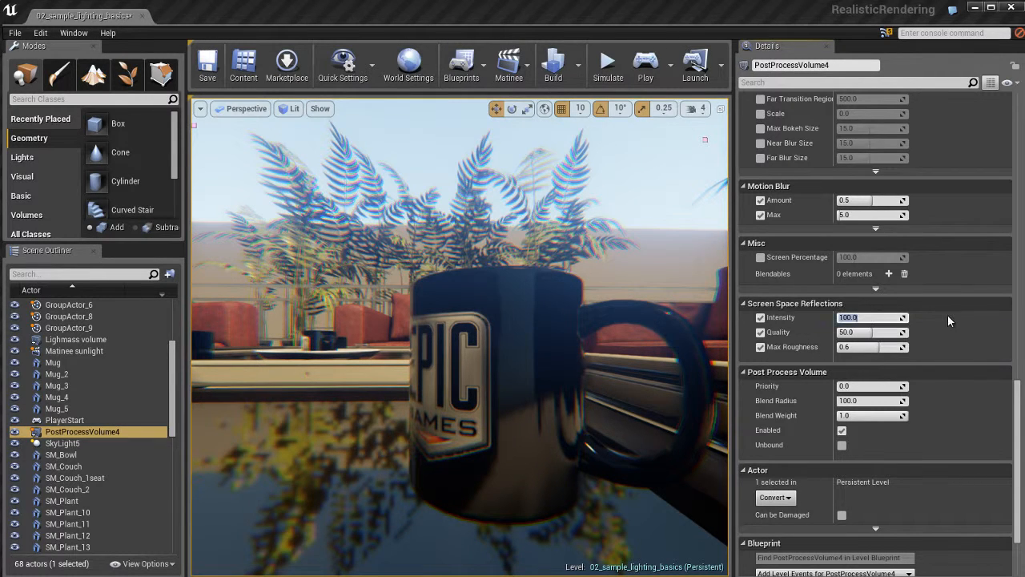
{"action": "type", "text": "0"}
{"action": "key", "text": "Return"}
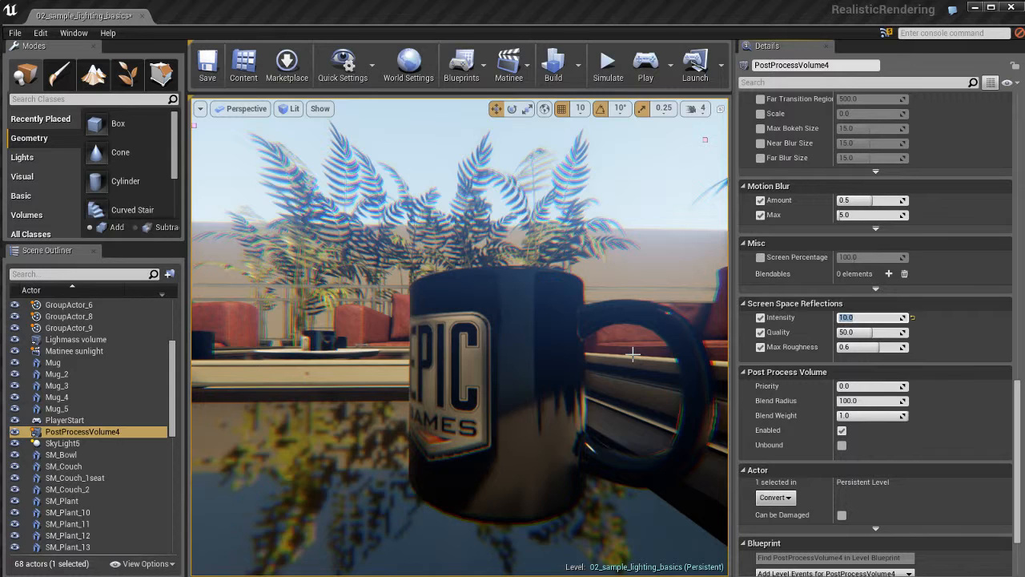
{"action": "type", "text": "50"}
{"action": "key", "text": "Return"}
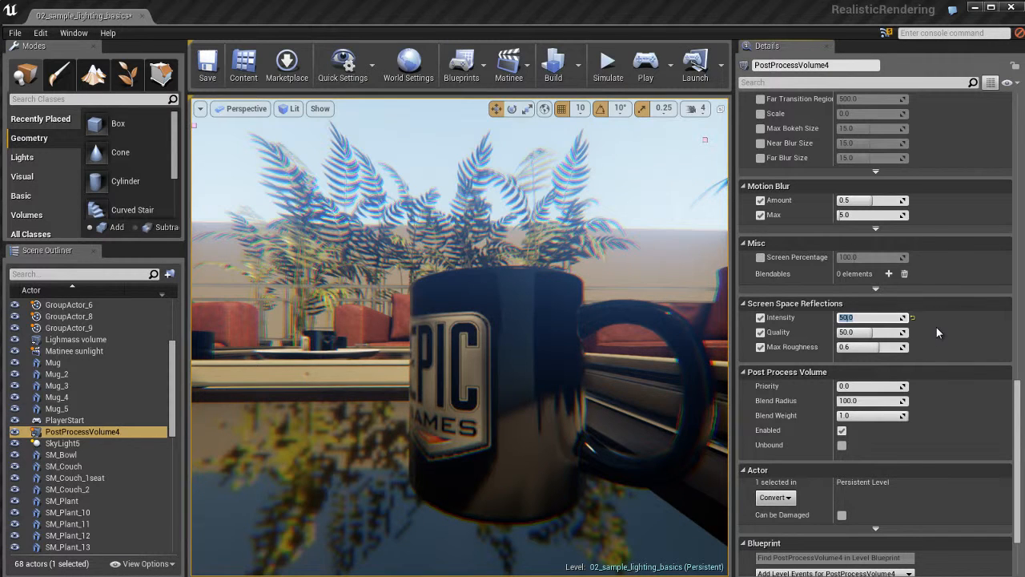
Set both the Screen Space Reflections Intensity and Quality to 100.
{"action": "type", "text": "100"}
{"action": "key", "text": "Return"}
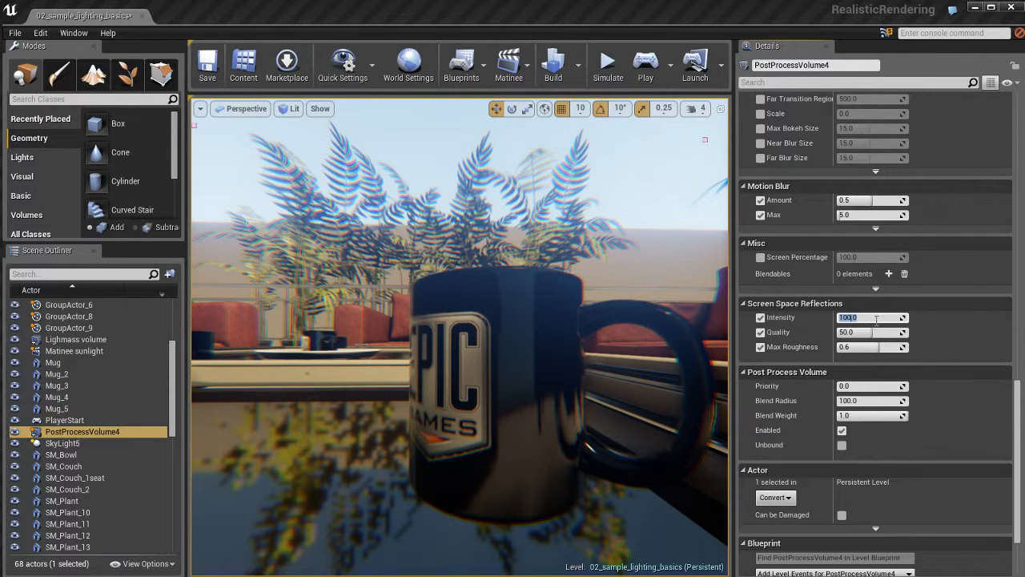
{"action": "left_click", "coordinate": [928, 323]}
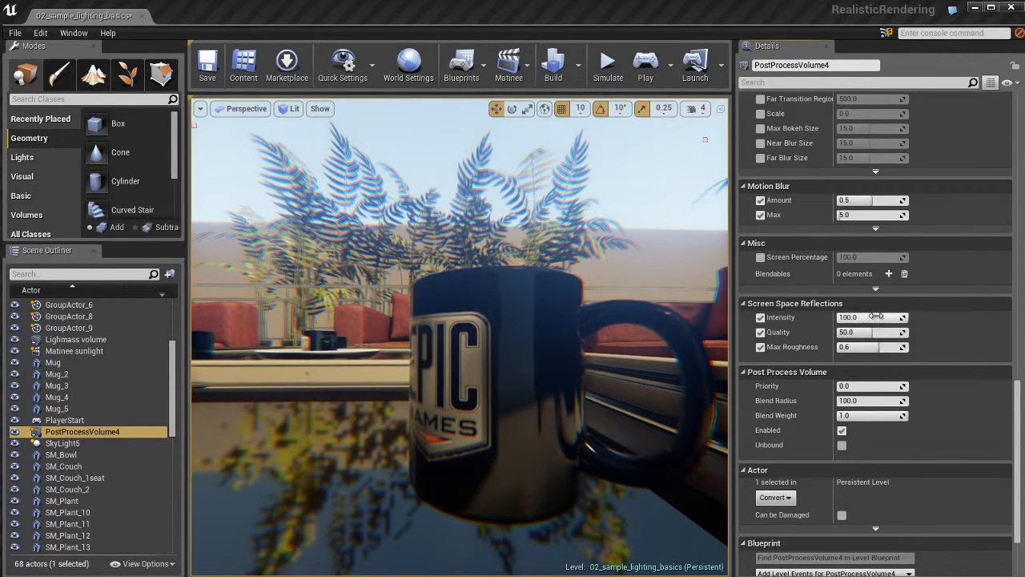
{"action": "left_click_drag", "start_coordinate": [887, 316], "coordinate": [968, 320]}
{"action": "left_click_drag", "start_coordinate": [857, 332], "coordinate": [903, 331]}
{"action": "left_click_drag", "start_coordinate": [890, 331], "coordinate": [927, 327]}
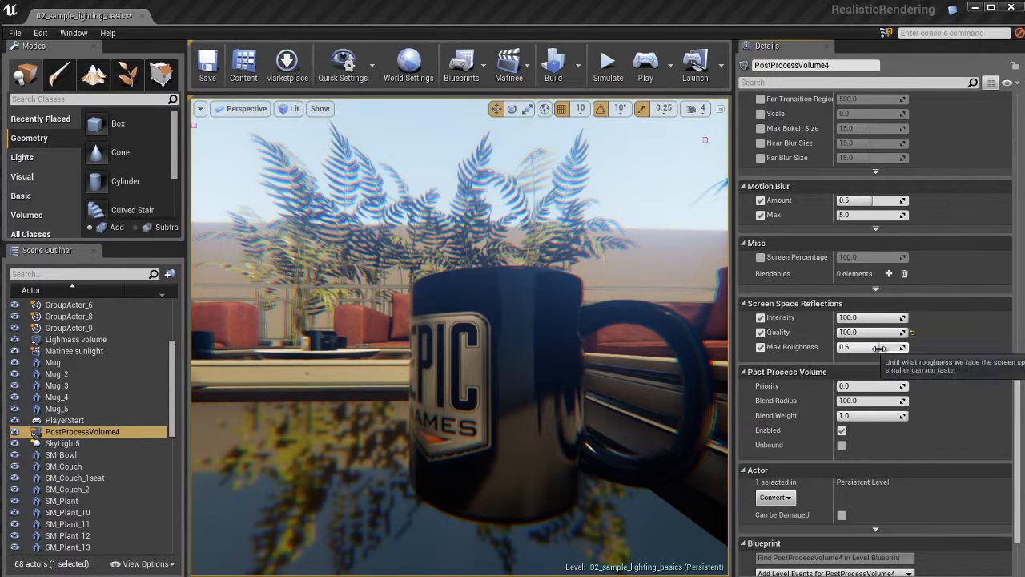
Try a Screen Space Reflections Max Roughness of 1.0, and reset it to its default.
{"action": "left_click_drag", "start_coordinate": [877, 347], "coordinate": [902, 352]}
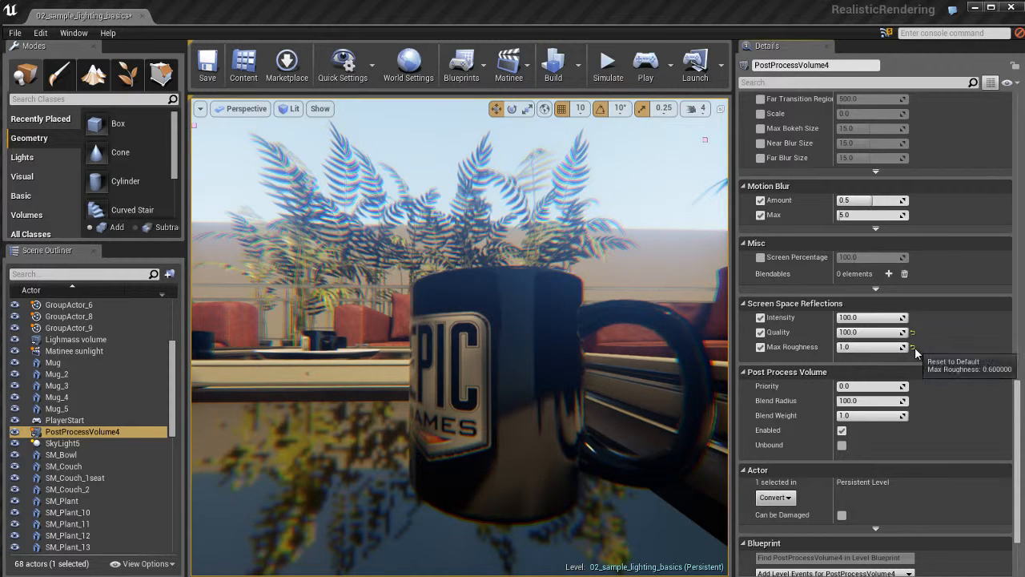
{"action": "left_click", "coordinate": [912, 347]}
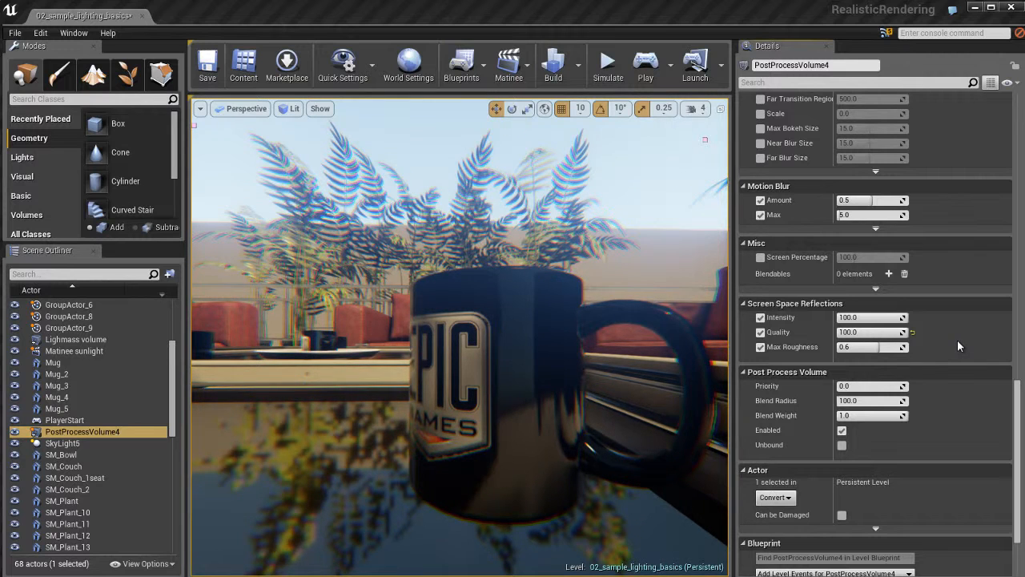
{"action": "scroll", "coordinate": [955, 340], "scroll_direction": "down", "scroll_amount": 1}
{"action": "scroll", "coordinate": [956, 340], "scroll_direction": "up", "scroll_amount": 1}
{"action": "scroll", "coordinate": [947, 343], "scroll_direction": "up", "scroll_amount": 8}
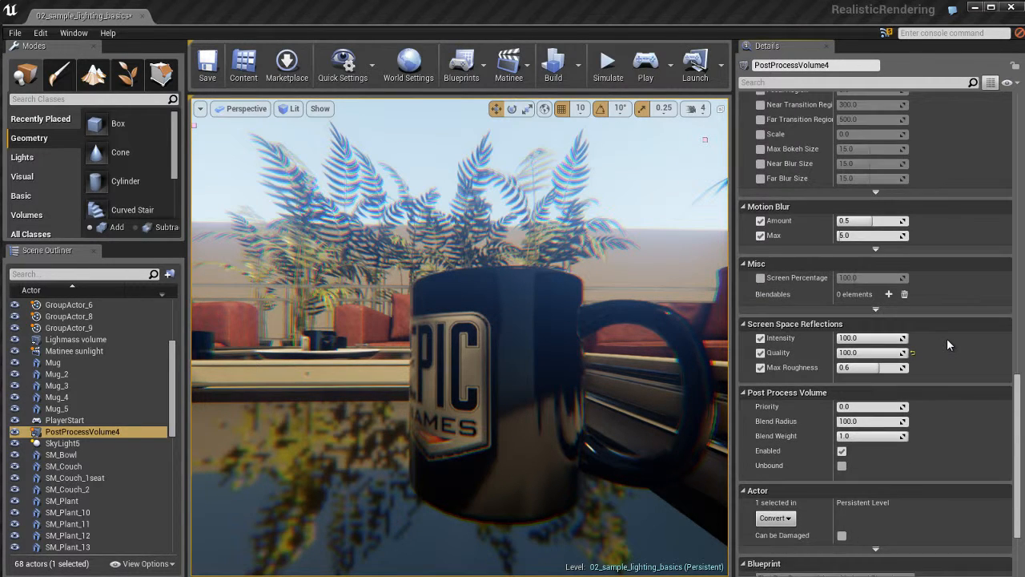